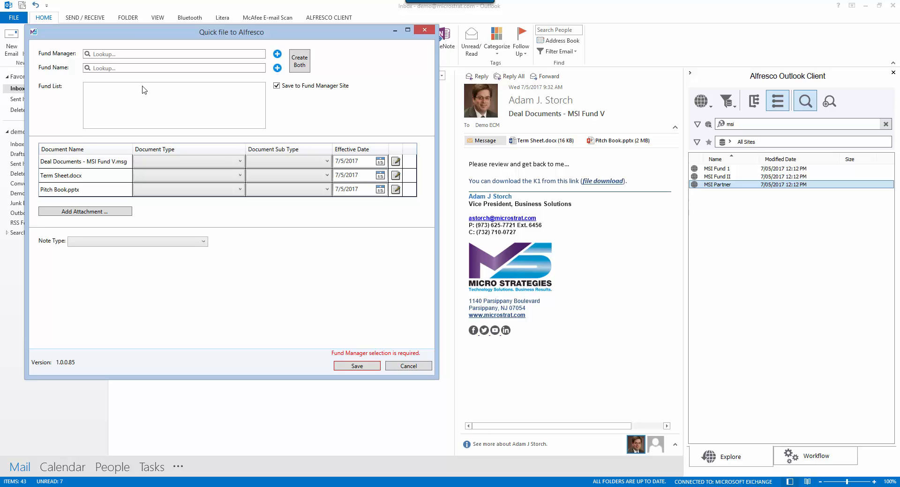
# Step: Look up funds matching "msi" and choose MSI Partners as the fund manager
pyautogui.click(141, 66)
pyautogui.write('msi')
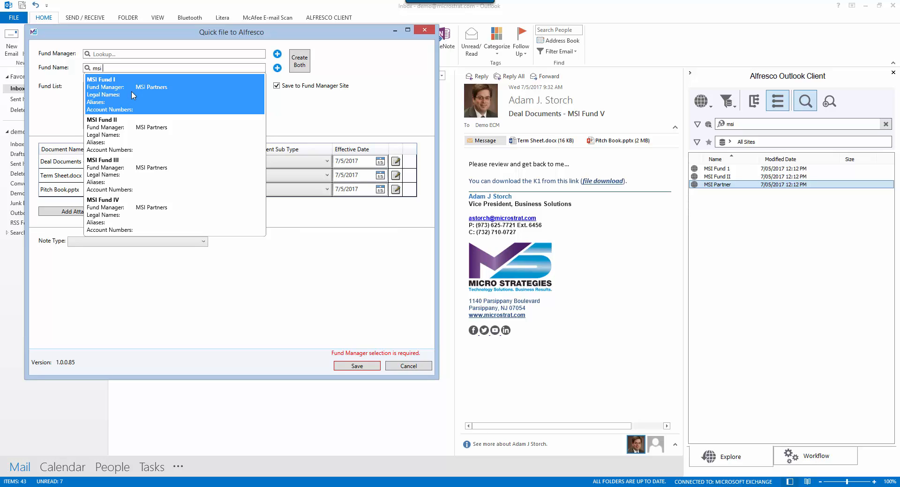
pyautogui.click(124, 54)
pyautogui.write('msi')
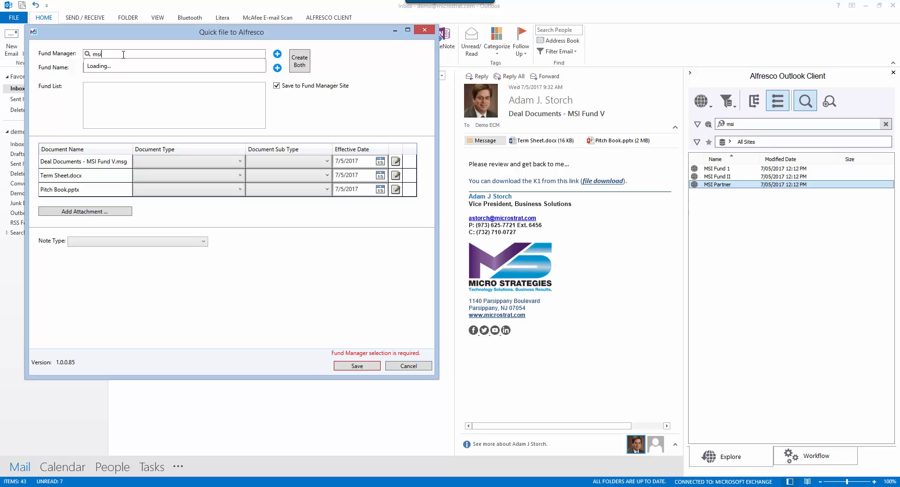
pyautogui.click(128, 67)
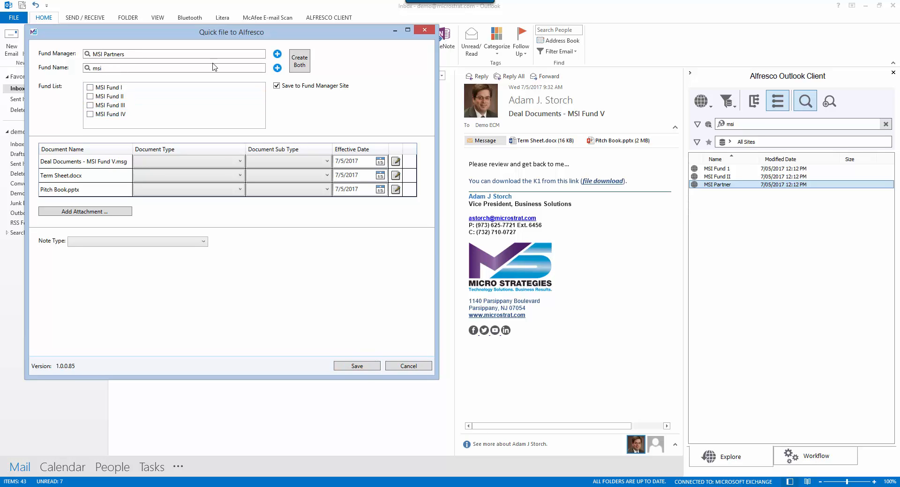
# Step: Start a new fund under the manager, name it MSI Fund V and set its stage to Preliminary
pyautogui.click(276, 68)
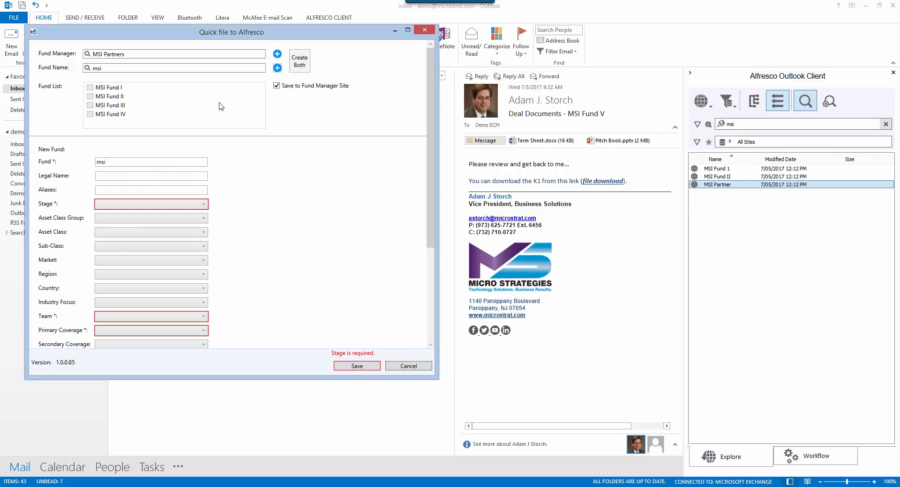
pyautogui.moveTo(114, 163); pyautogui.dragTo(33, 167)
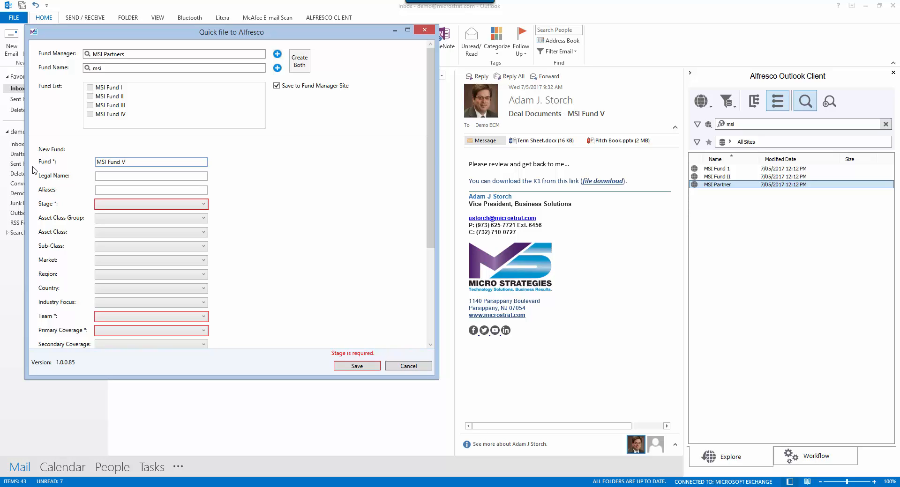
pyautogui.click(119, 203)
pyautogui.click(119, 217)
# Step: Classify the new fund as Asset Class Group 1, Asset Class 1 and Sub-Class 1
pyautogui.click(119, 218)
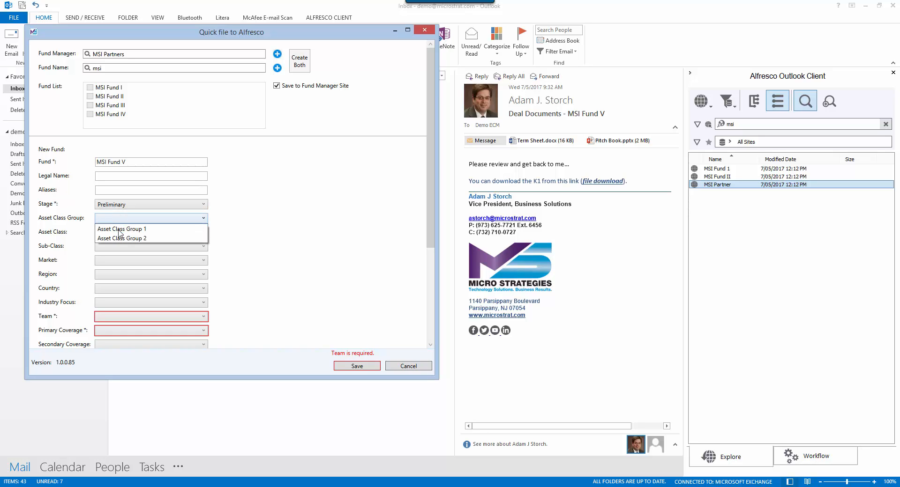
pyautogui.click(118, 229)
pyautogui.click(120, 232)
pyautogui.click(119, 242)
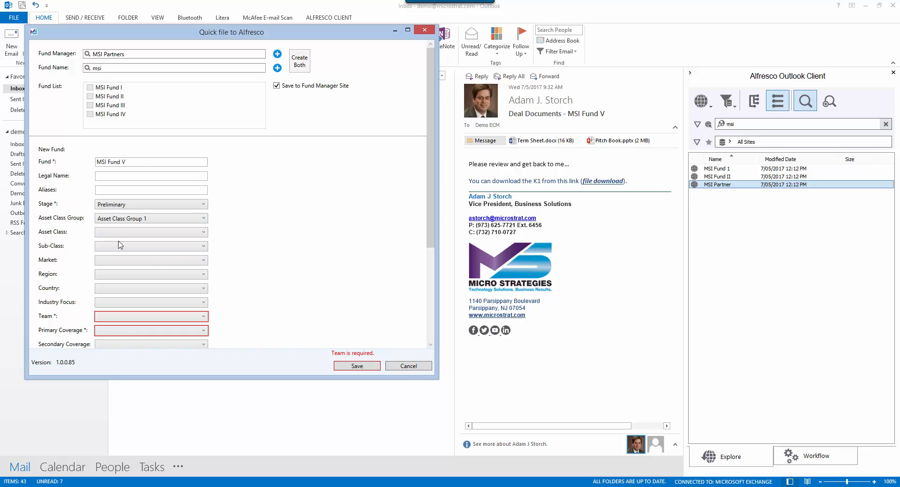
pyautogui.click(121, 247)
pyautogui.click(123, 257)
# Step: Set the new fund's market to Market 2, region to Region 1 and country to USA
pyautogui.scroll(-3, 123, 262)
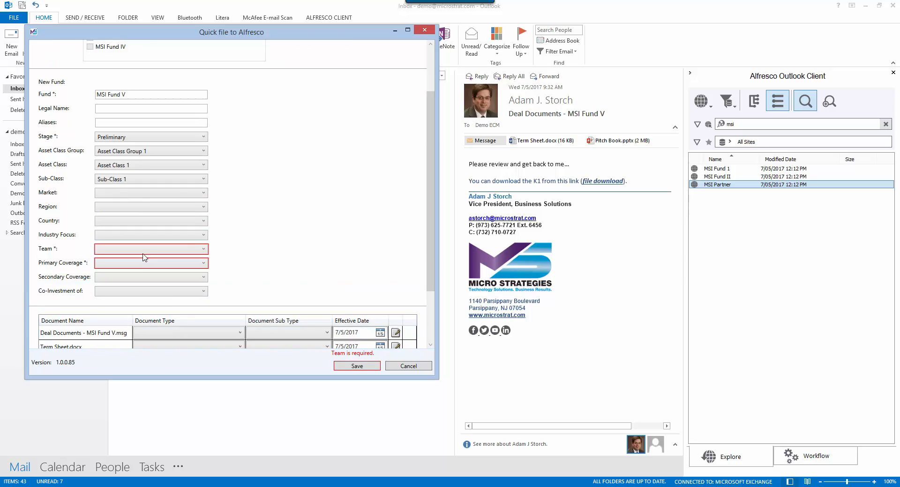
pyautogui.click(136, 194)
pyautogui.click(132, 213)
pyautogui.click(114, 209)
pyautogui.click(116, 220)
pyautogui.click(117, 222)
pyautogui.click(114, 232)
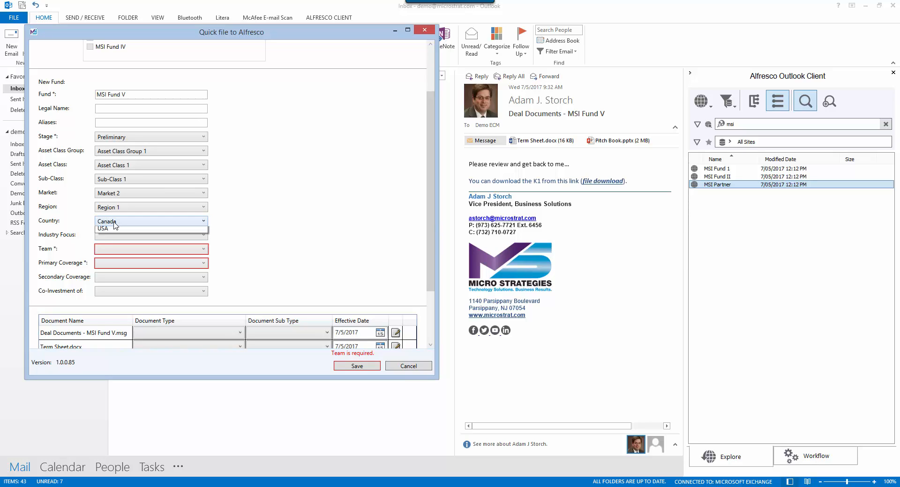
pyautogui.click(116, 221)
pyautogui.click(116, 240)
# Step: Set the fund's industry focus to Industry Focus 2, team to Private, and choose the second listed person as primary coverage
pyautogui.click(115, 235)
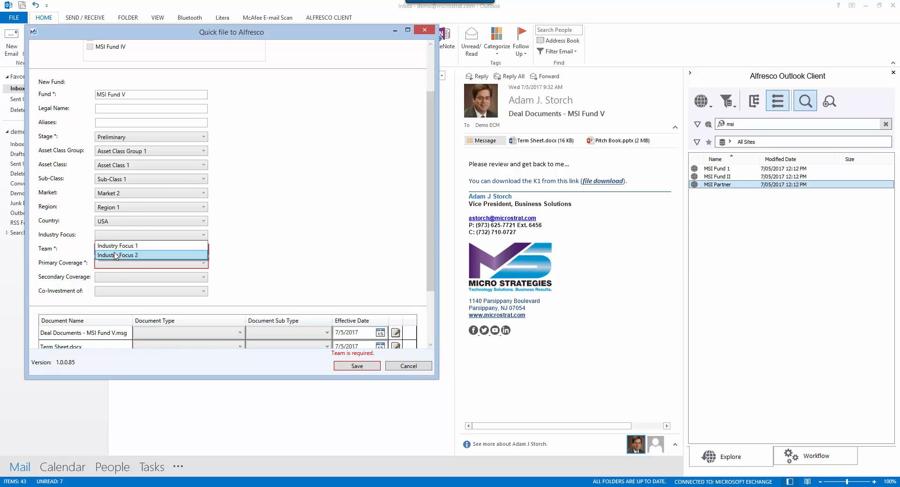
pyautogui.click(111, 250)
pyautogui.click(115, 253)
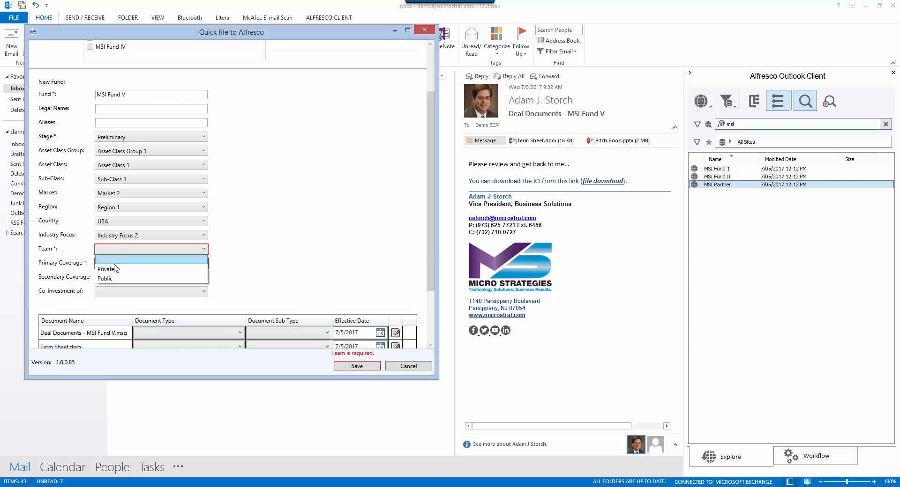
pyautogui.click(113, 266)
pyautogui.click(113, 266)
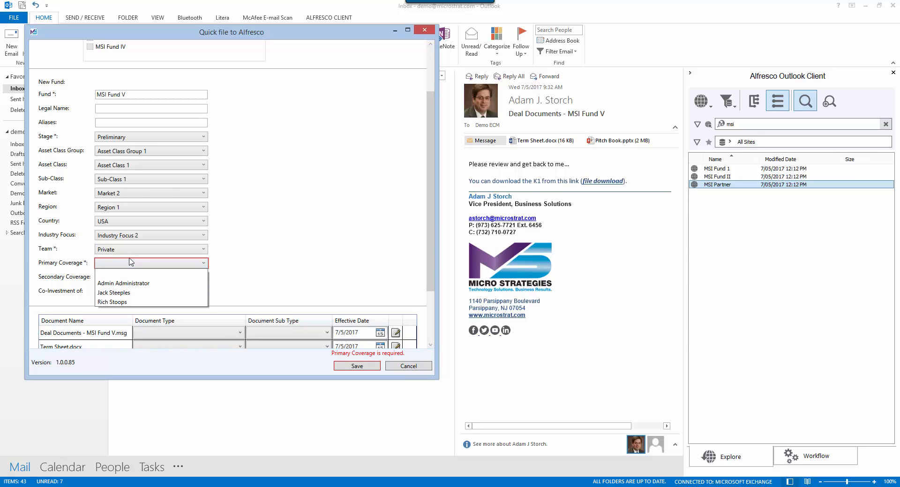
pyautogui.click(118, 293)
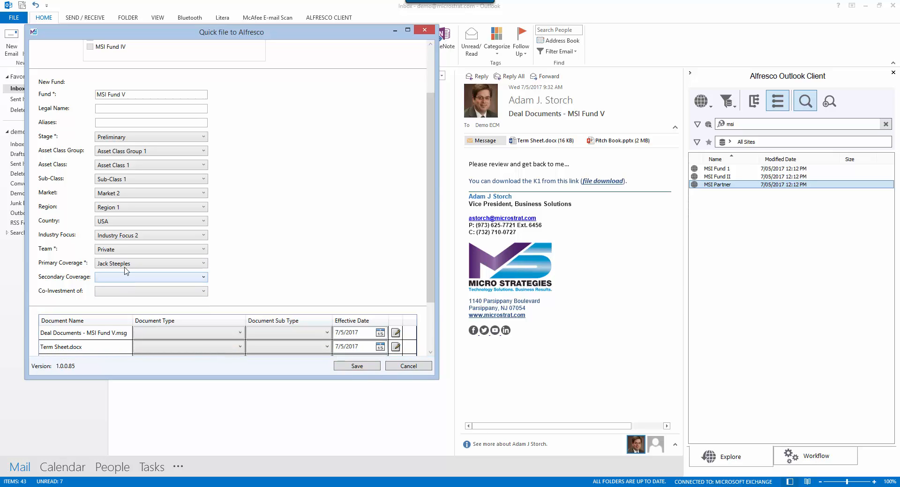
# Step: Classify the Deal Documents - MSI Fund V.msg email as document type Legal with sub type Correspondence
pyautogui.scroll(-2, 188, 257)
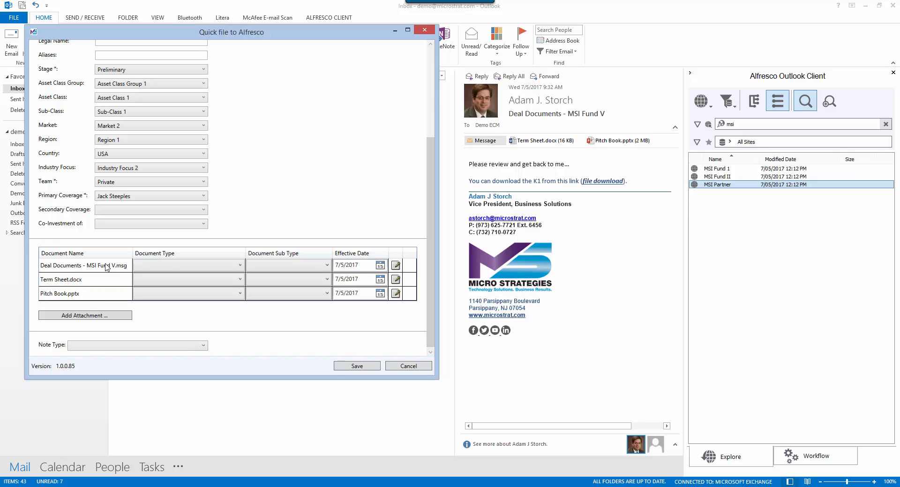
pyautogui.click(168, 266)
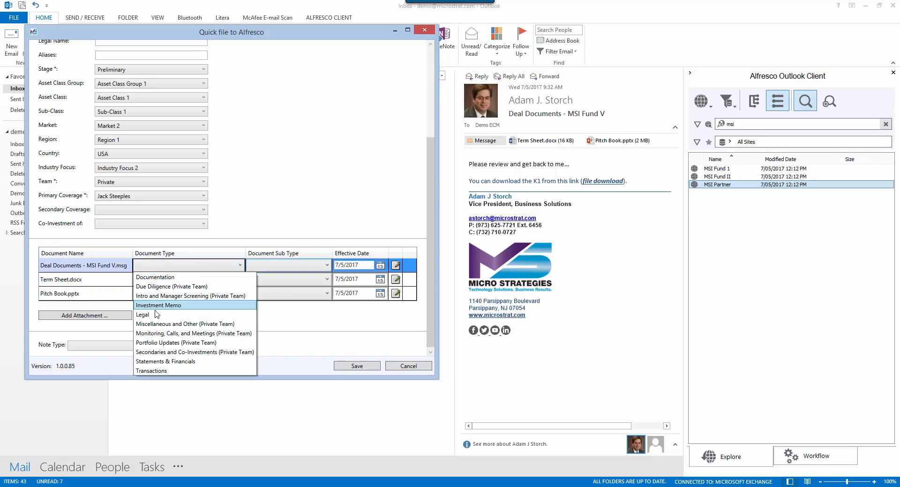
pyautogui.click(150, 306)
pyautogui.click(308, 266)
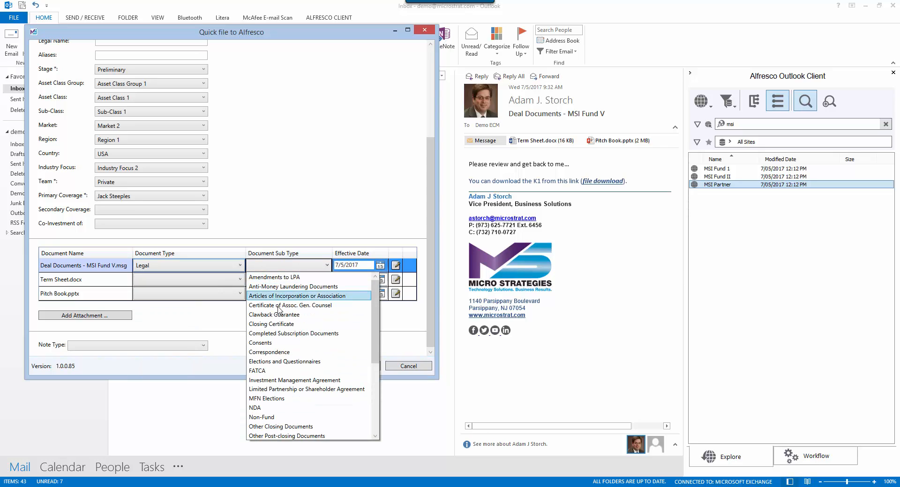
pyautogui.click(280, 351)
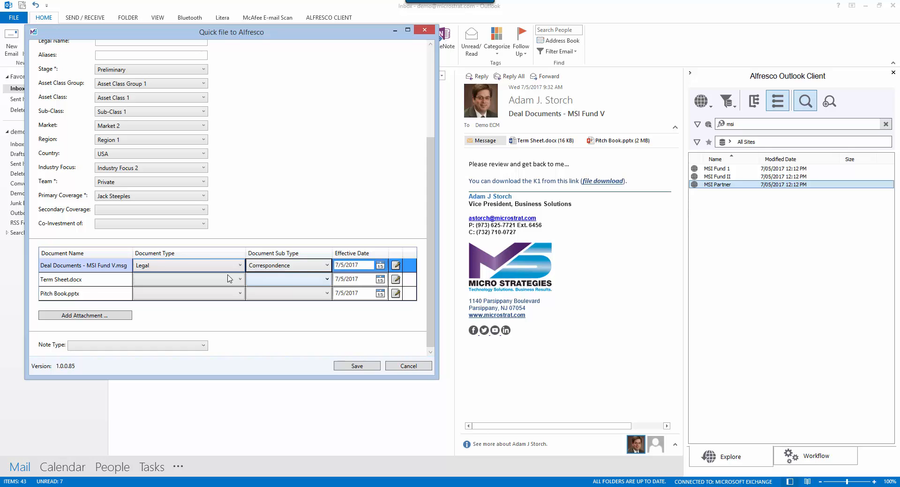
# Step: Classify Term Sheet.docx as document type Legal with sub type Term Sheet
pyautogui.click(202, 280)
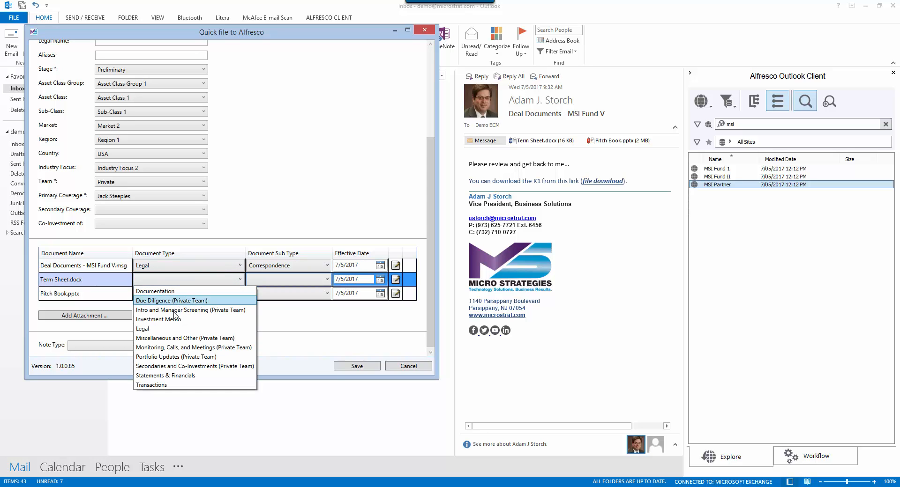
pyautogui.click(173, 333)
pyautogui.click(266, 279)
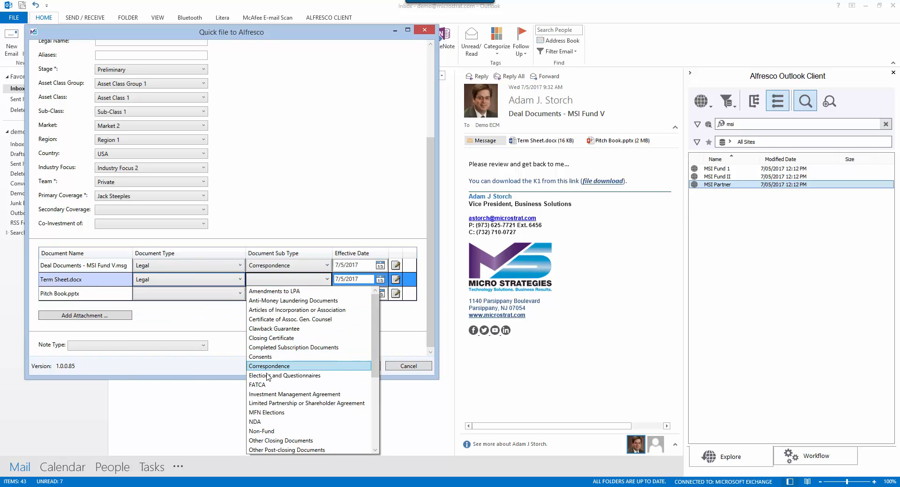
pyautogui.scroll(-5, 266, 382)
pyautogui.click(262, 431)
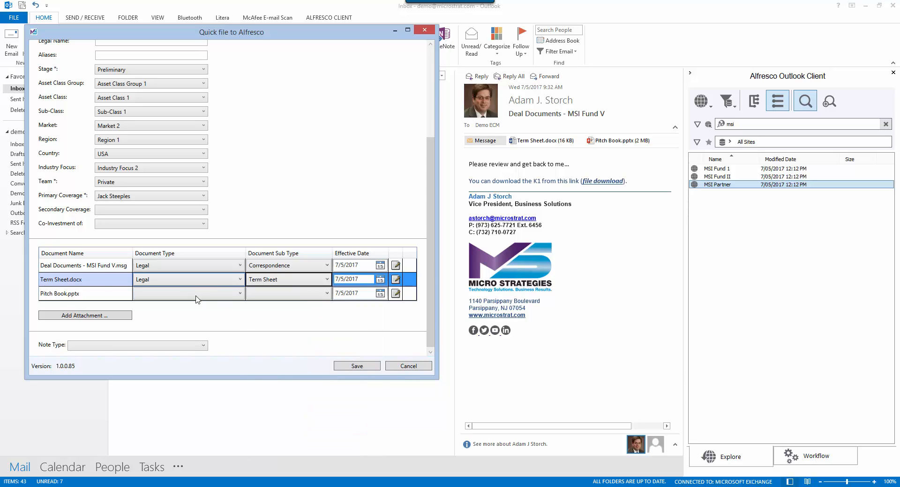
# Step: Classify Pitch Book.pptx as Due Diligence (Private Team) with sub type Marketing Materials
pyautogui.click(180, 294)
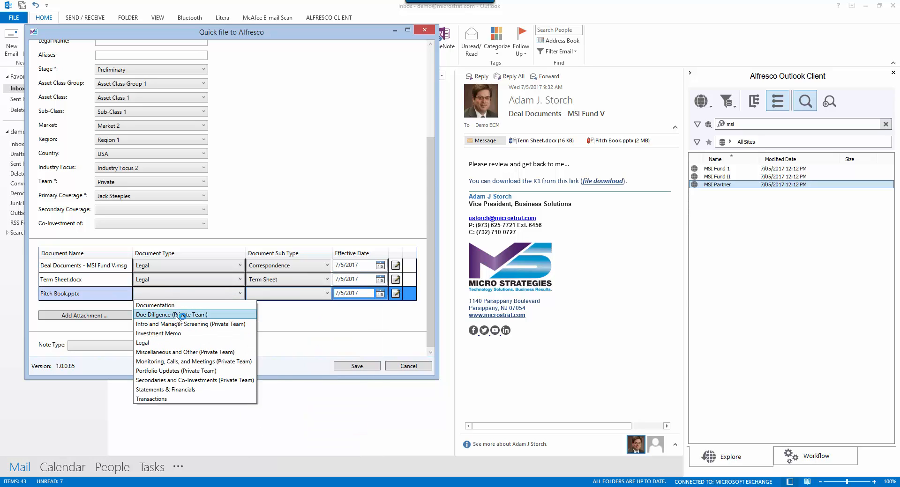
pyautogui.click(186, 313)
pyautogui.click(256, 294)
pyautogui.click(281, 325)
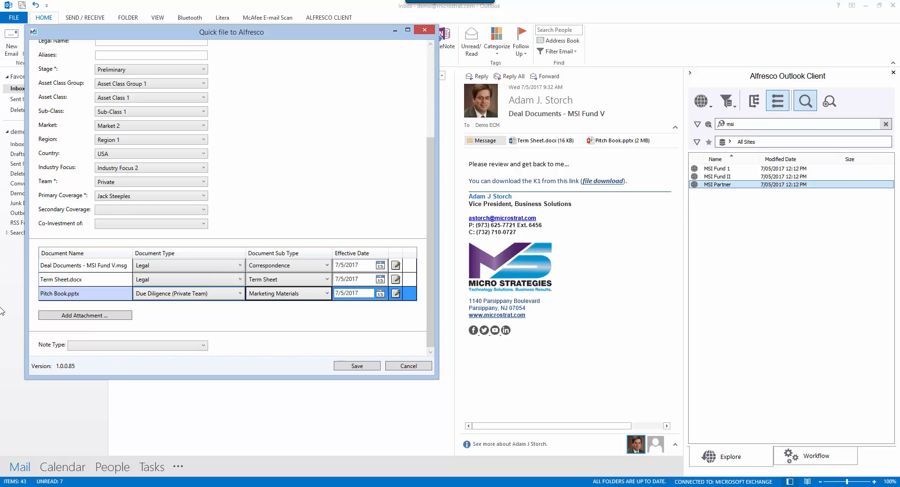
# Step: Attach K1 File - Demo.pdf from Demo Files and classify it as Statements & Financials, Audited Financial Statement, with effective date 6/30/2017
pyautogui.click(80, 317)
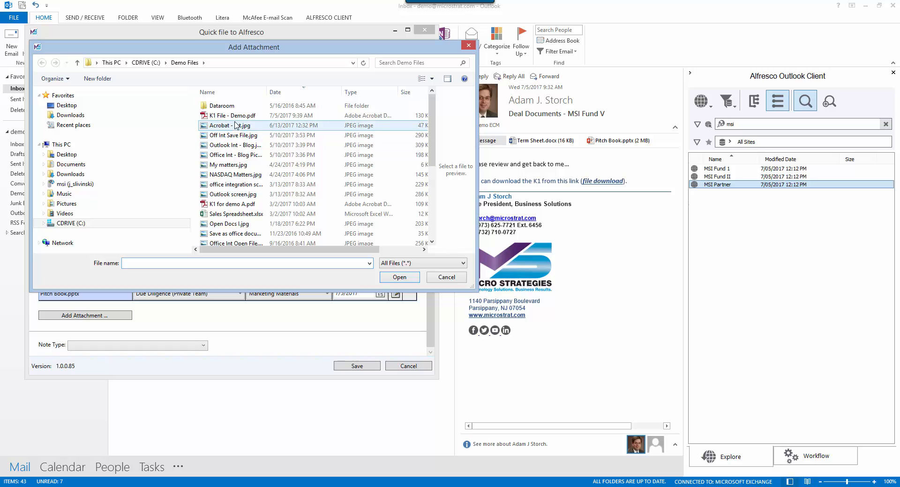
pyautogui.doubleClick(230, 116)
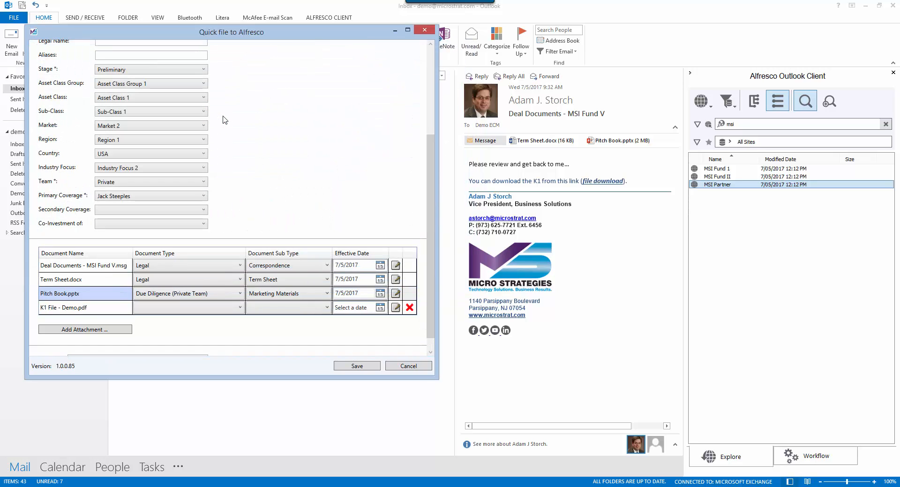
pyautogui.click(168, 308)
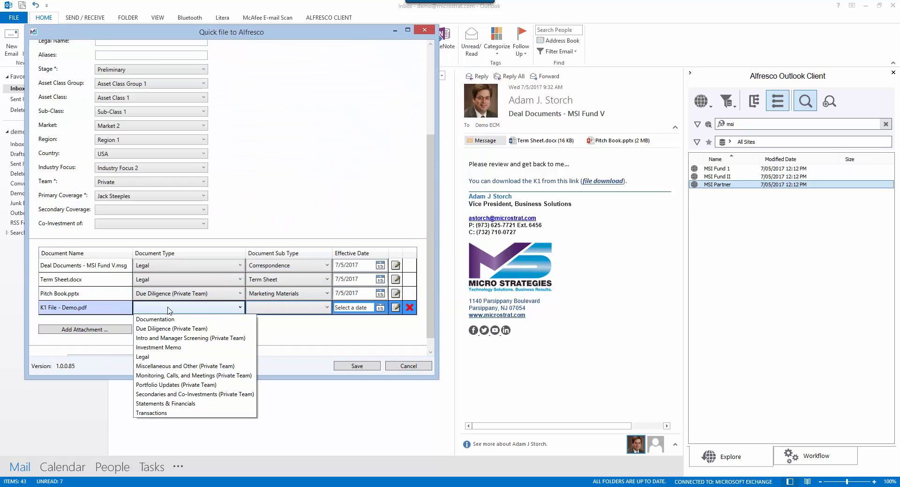
pyautogui.click(179, 404)
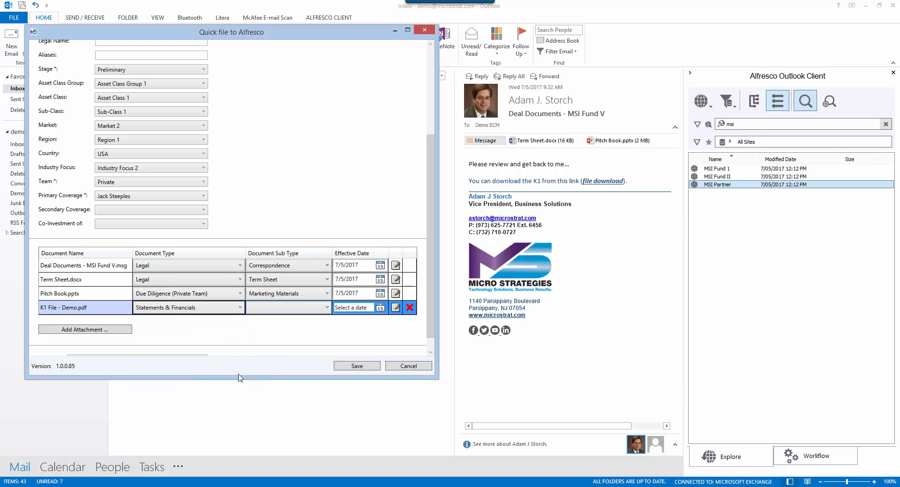
pyautogui.click(273, 310)
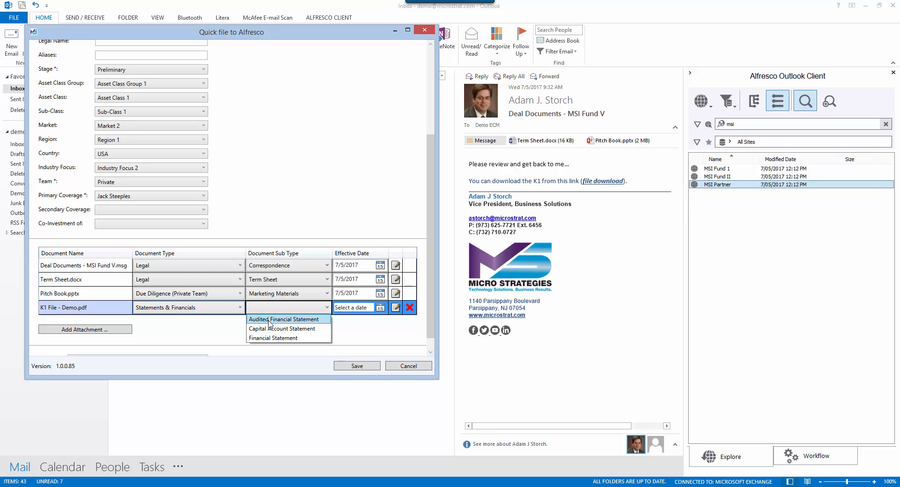
pyautogui.click(270, 322)
pyautogui.click(380, 307)
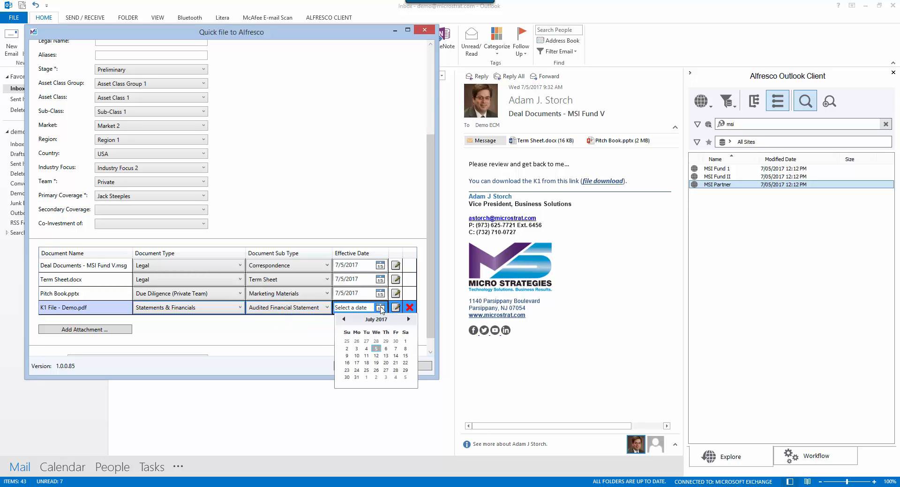
pyautogui.click(395, 342)
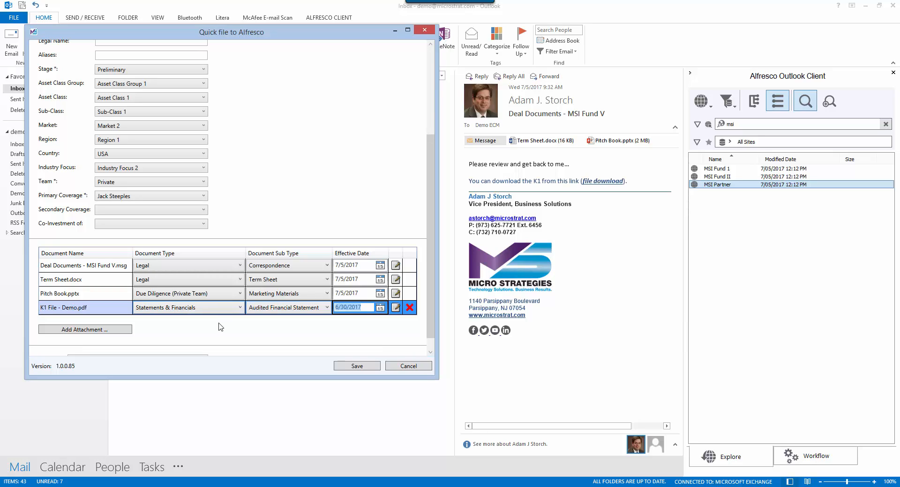
# Step: Review the completed form, save the quick filing to Alfresco and dismiss the completion message
pyautogui.scroll(1, 223, 323)
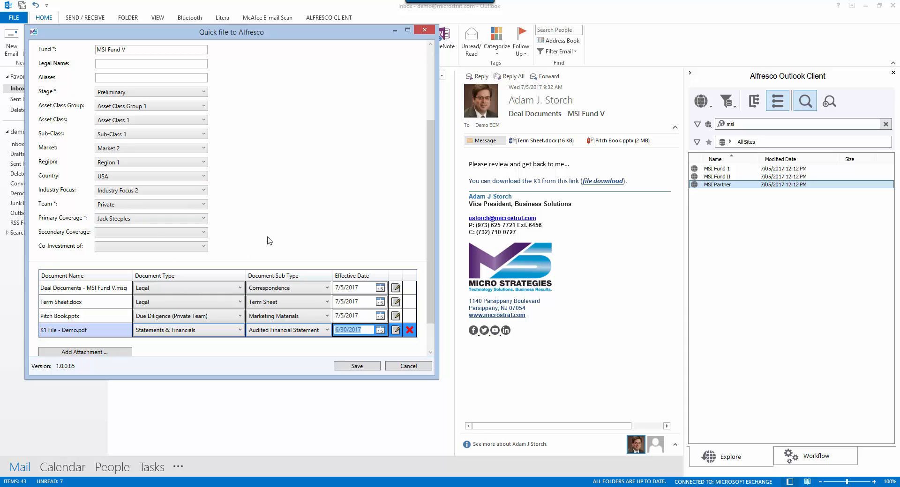
pyautogui.scroll(-2, 278, 230)
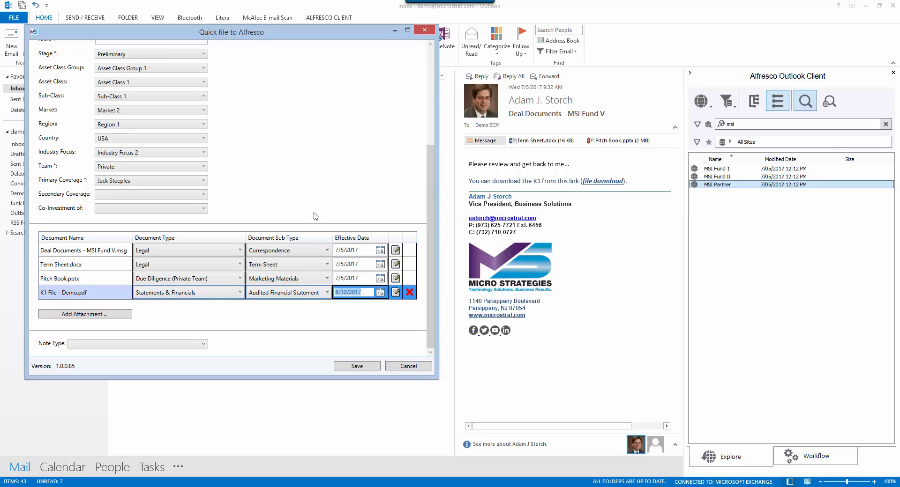
pyautogui.click(356, 367)
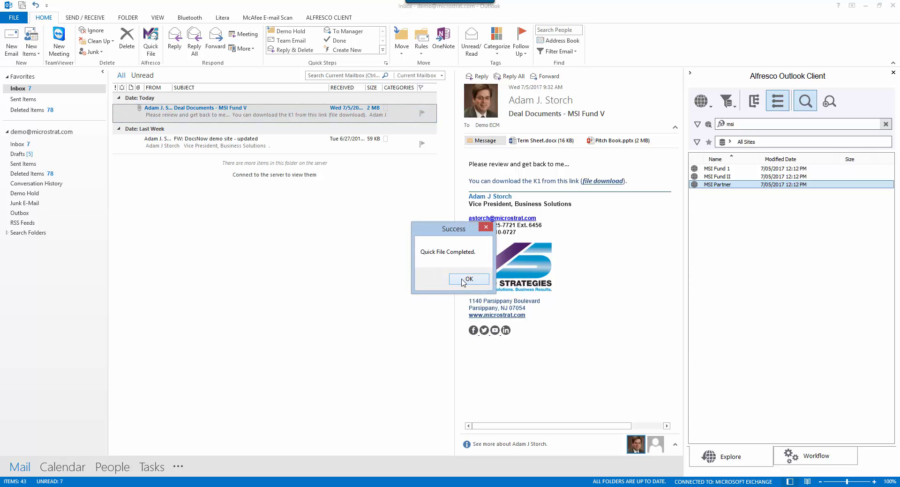
pyautogui.click(467, 279)
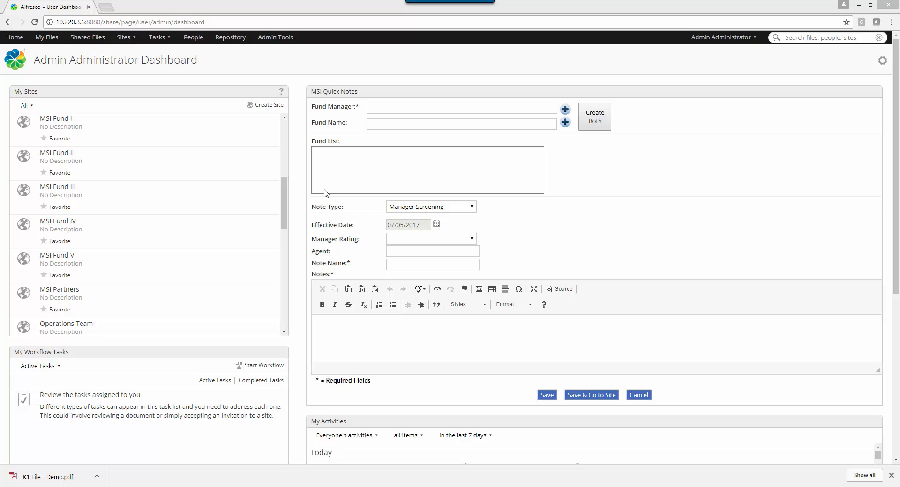
# Step: Switch to Alfresco Share in the browser and open the MSI Fund V site's document library
pyautogui.click(56, 256)
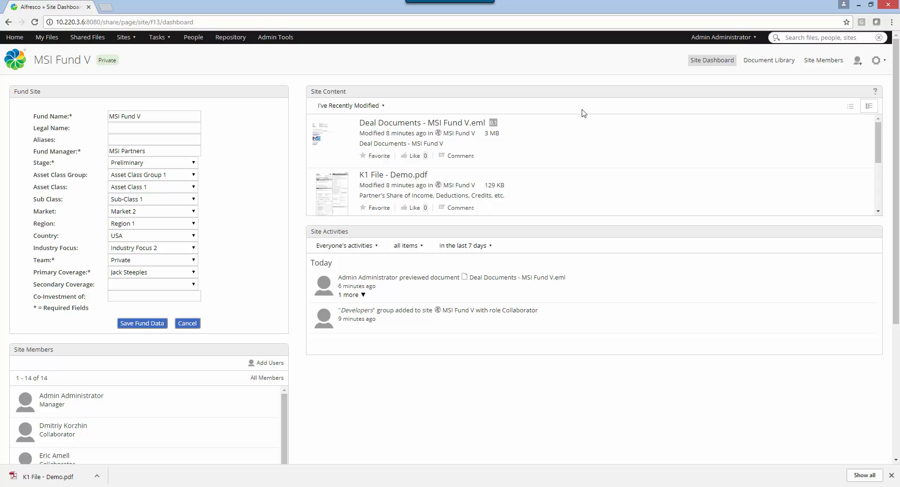
pyautogui.click(771, 62)
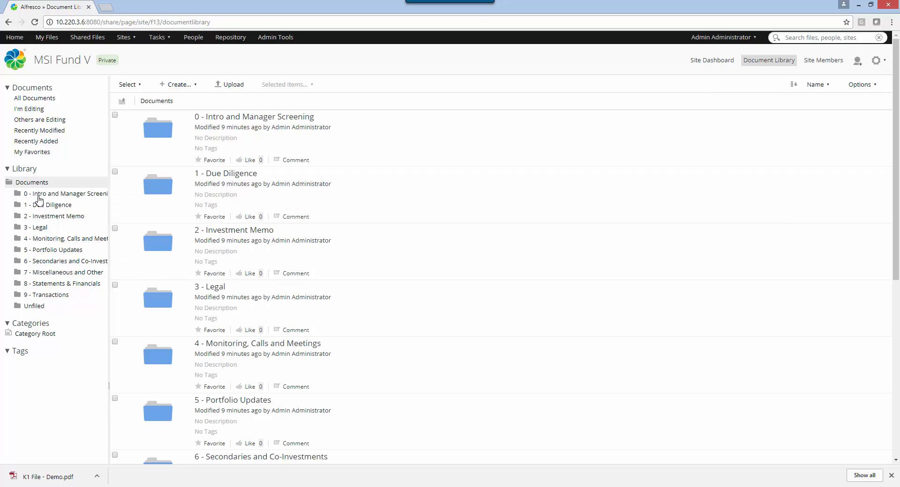
# Step: Expand the 0 - Intro and Manager Screening and 1 - Due Diligence folders in the library tree to examine their subfolders
pyautogui.click(39, 197)
pyautogui.click(39, 253)
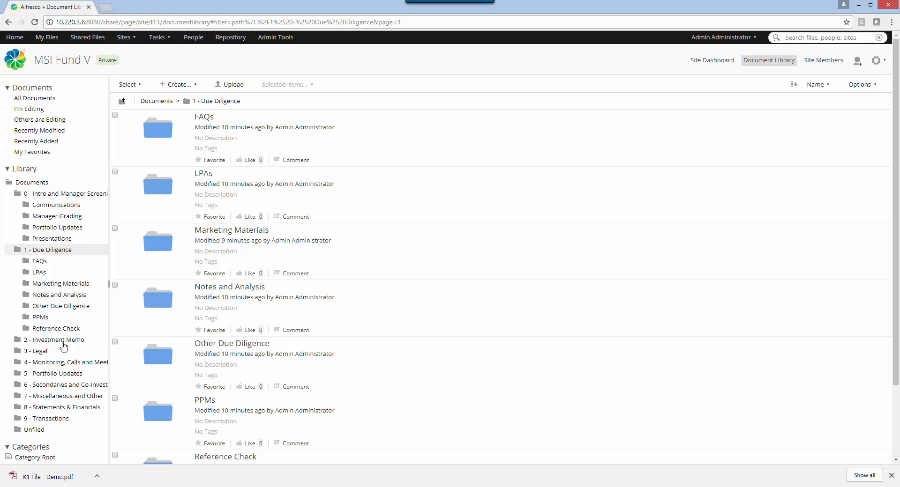
# Step: Run an advanced search for Fund Documents with the fund name MSI Fund V
pyautogui.click(776, 38)
pyautogui.click(792, 55)
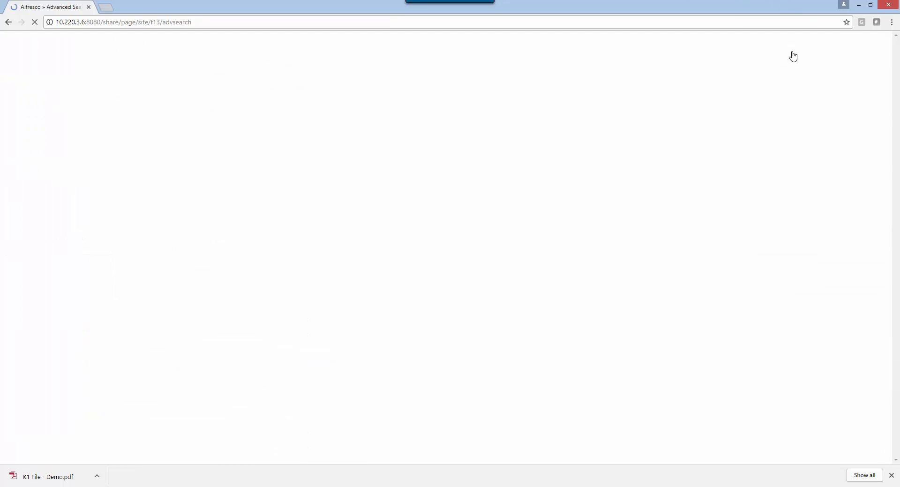
pyautogui.click(60, 91)
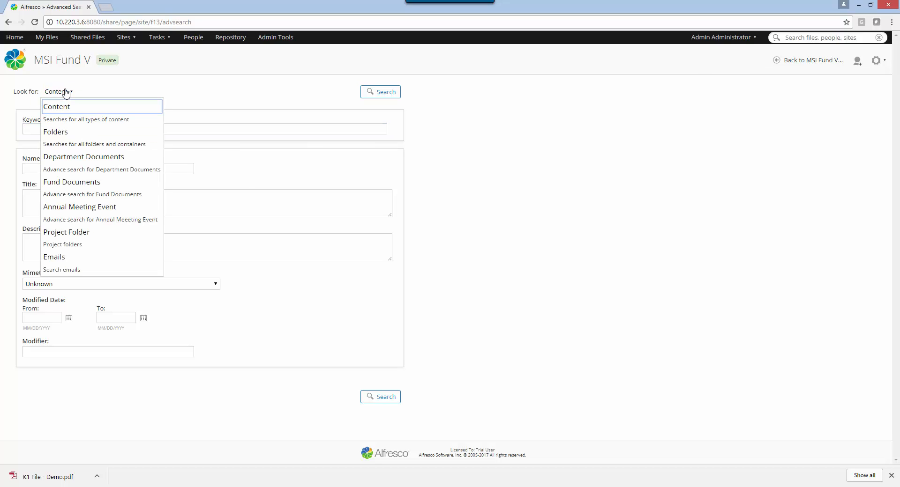
pyautogui.click(80, 182)
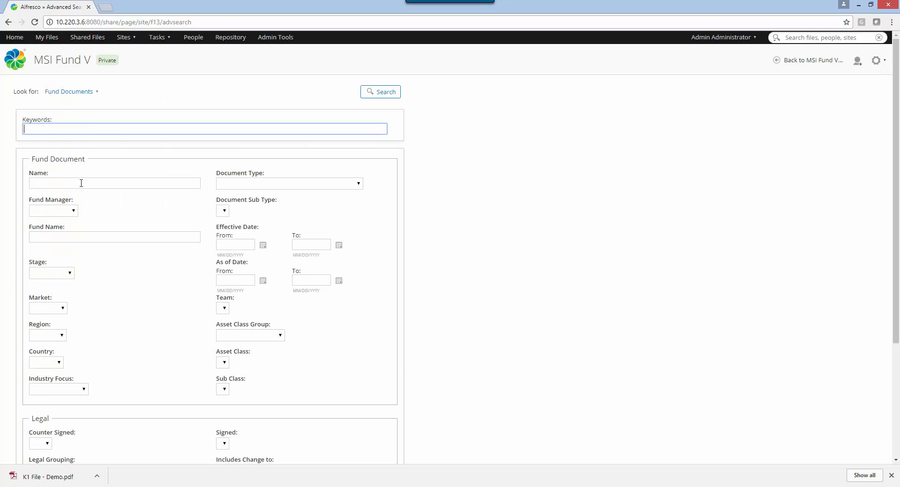
pyautogui.click(66, 236)
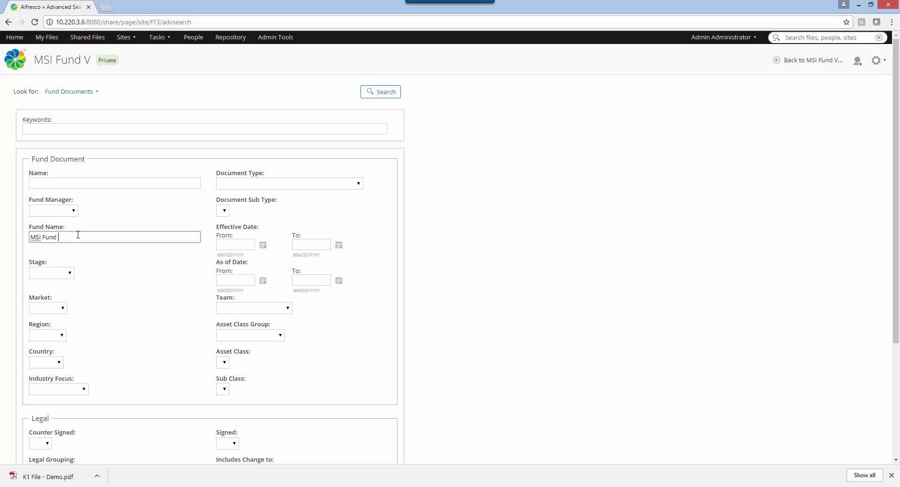
pyautogui.click(382, 95)
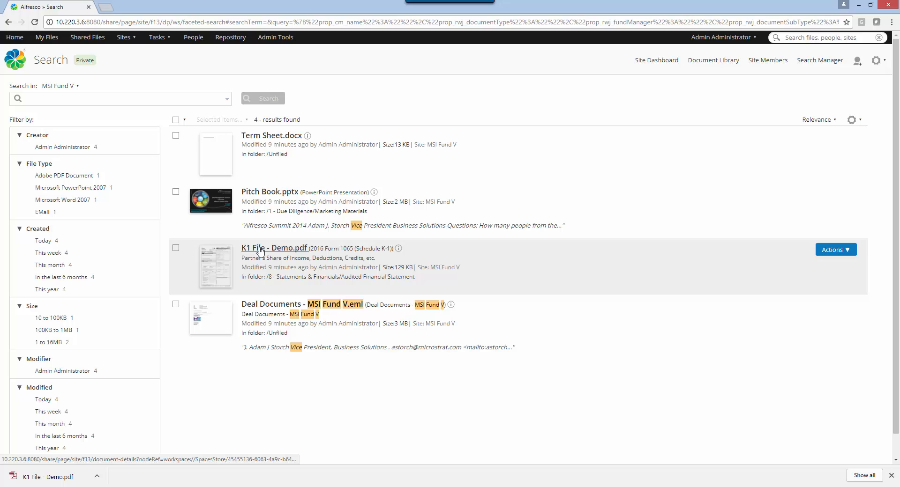
# Step: Open K1 File - Demo.pdf from the search results, review its properties and follow its link to the related email
pyautogui.click(260, 250)
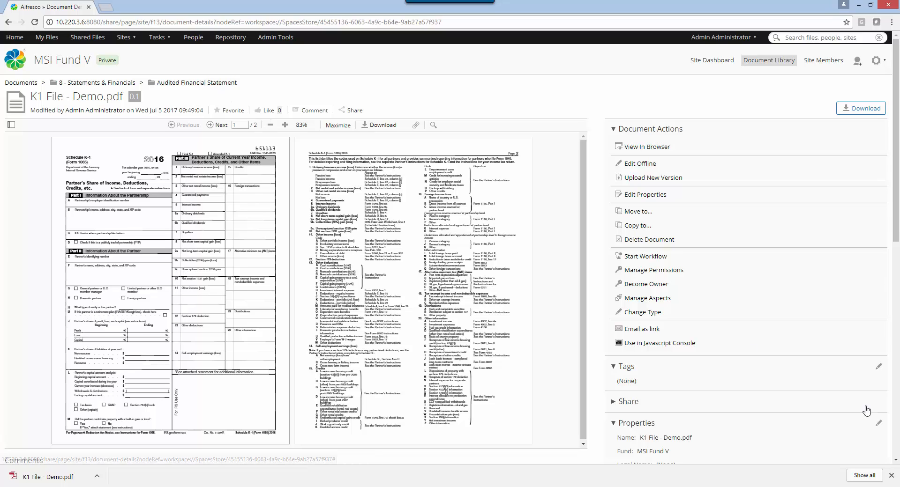
pyautogui.scroll(-10, 866, 410)
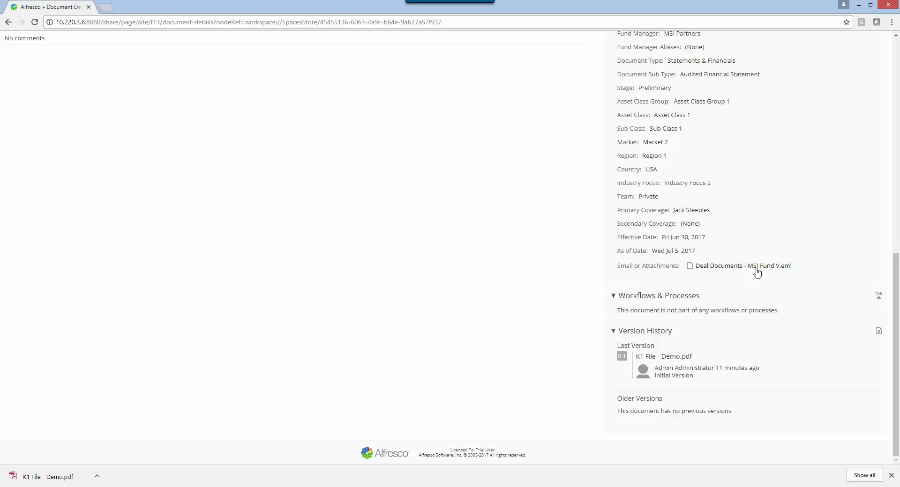
pyautogui.click(727, 266)
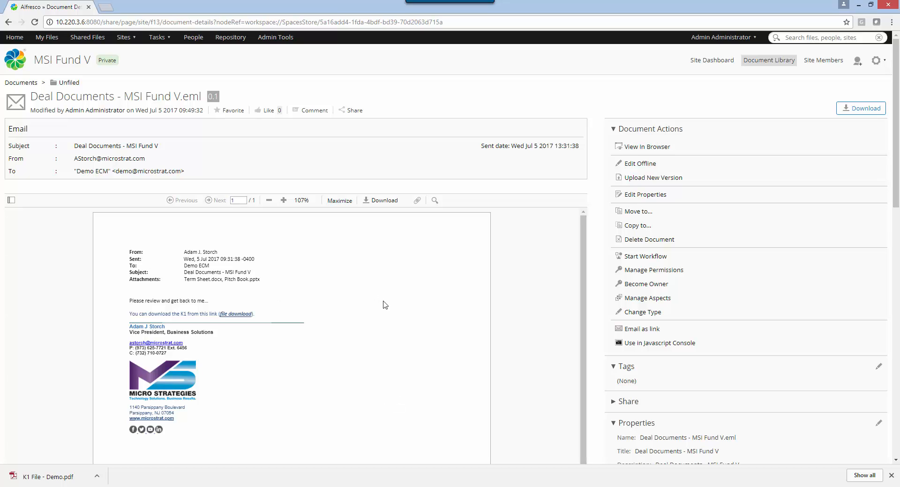
# Step: Open Pitch Book.pptx from the email's linked attachments, review its properties and follow its link back to the email
pyautogui.scroll(-10, 850, 294)
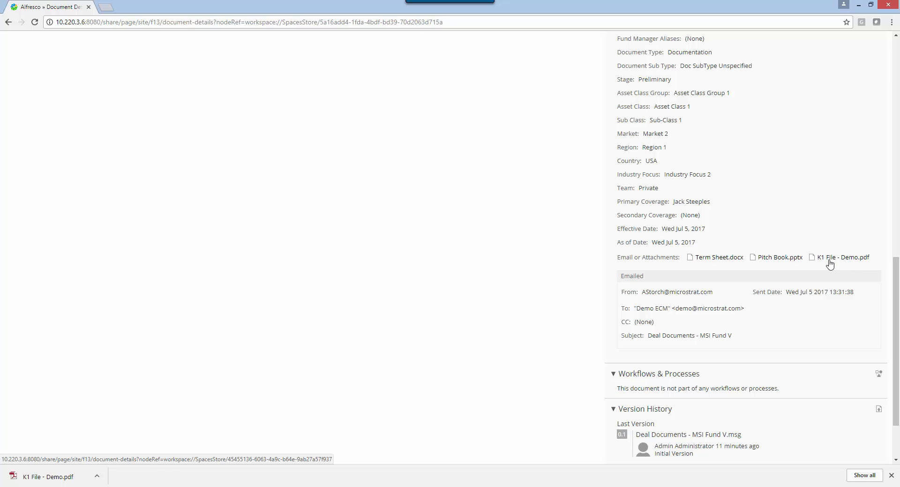
pyautogui.click(774, 258)
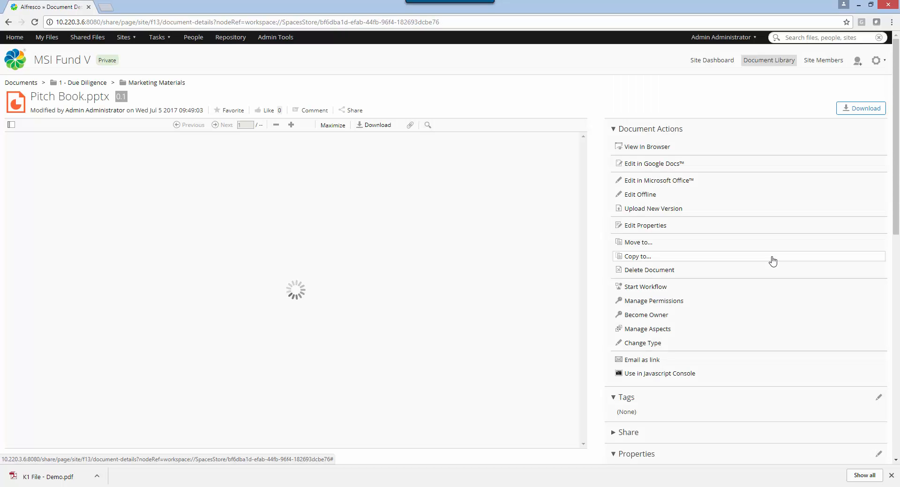
pyautogui.scroll(-4, 759, 261)
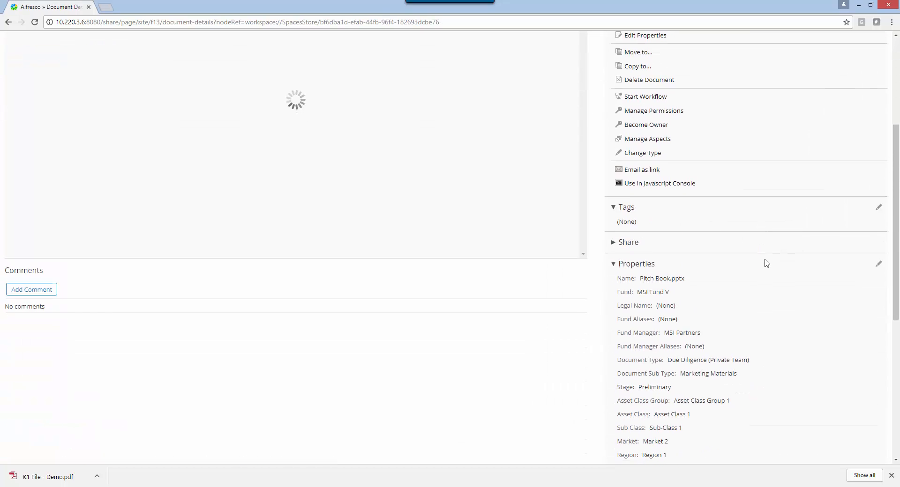
pyautogui.scroll(-6, 766, 262)
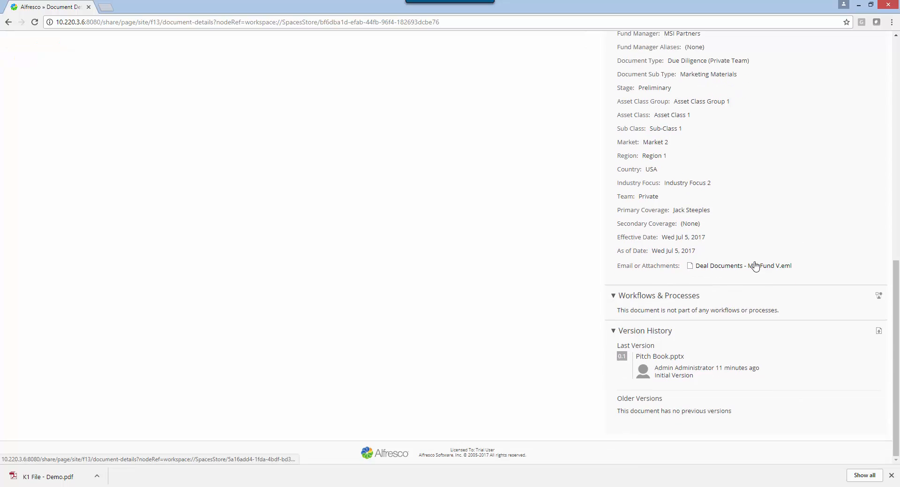
pyautogui.click(754, 266)
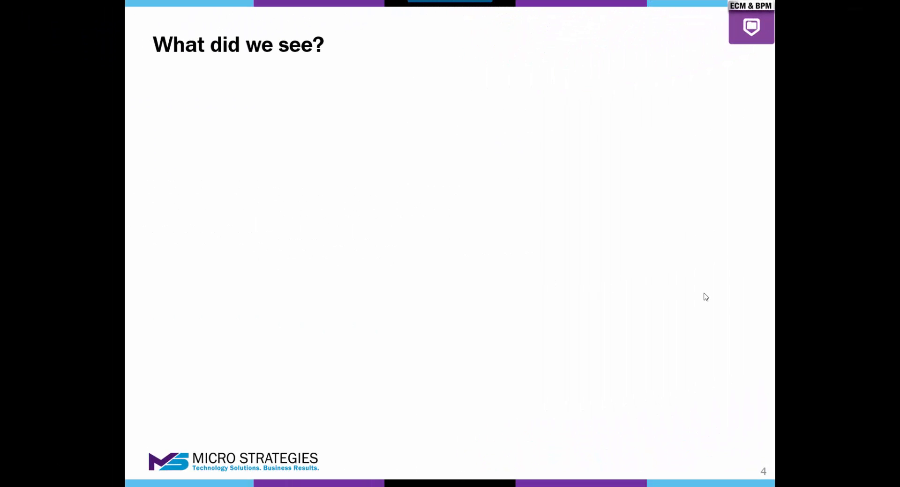
pyautogui.click(703, 294)
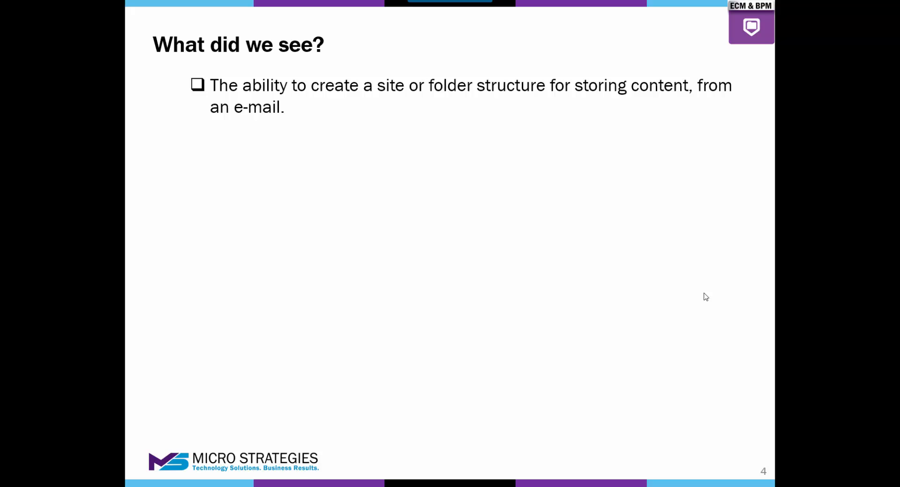
pyautogui.click(704, 294)
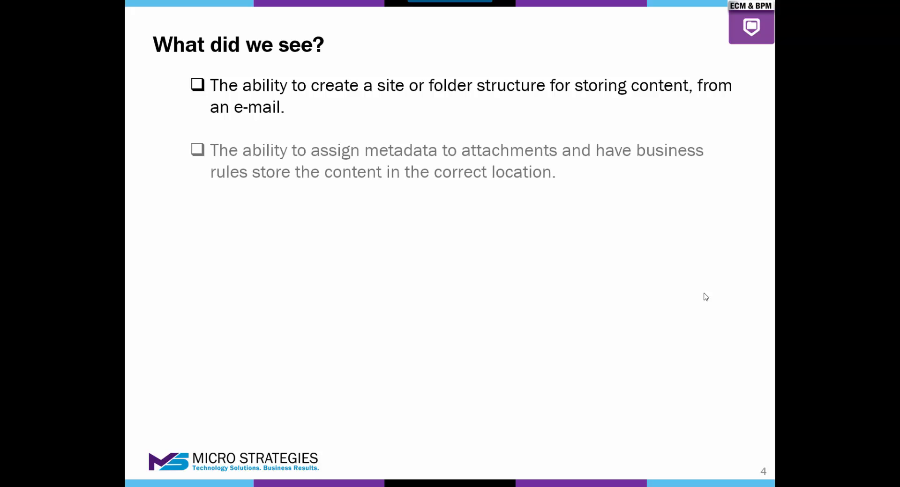